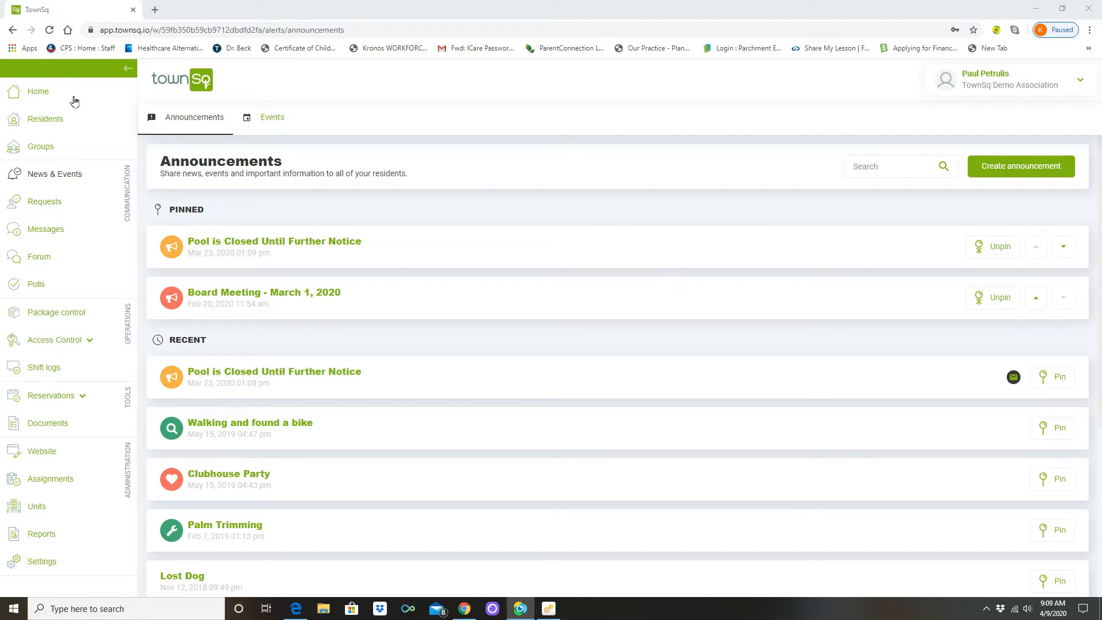
# Open the community home page and look through its activity feed and inbox.
pyautogui.click(36, 93)
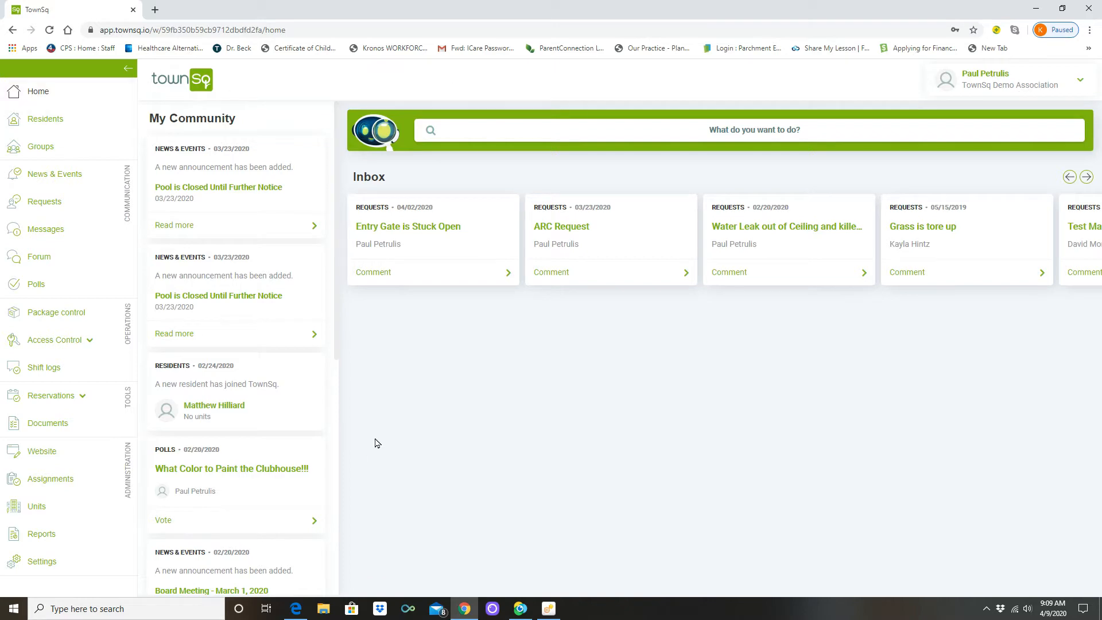
pyautogui.scroll(-7, 215, 338)
pyautogui.scroll(7, 218, 343)
# Open News & Events and review the pinned and recent announcements.
pyautogui.click(46, 179)
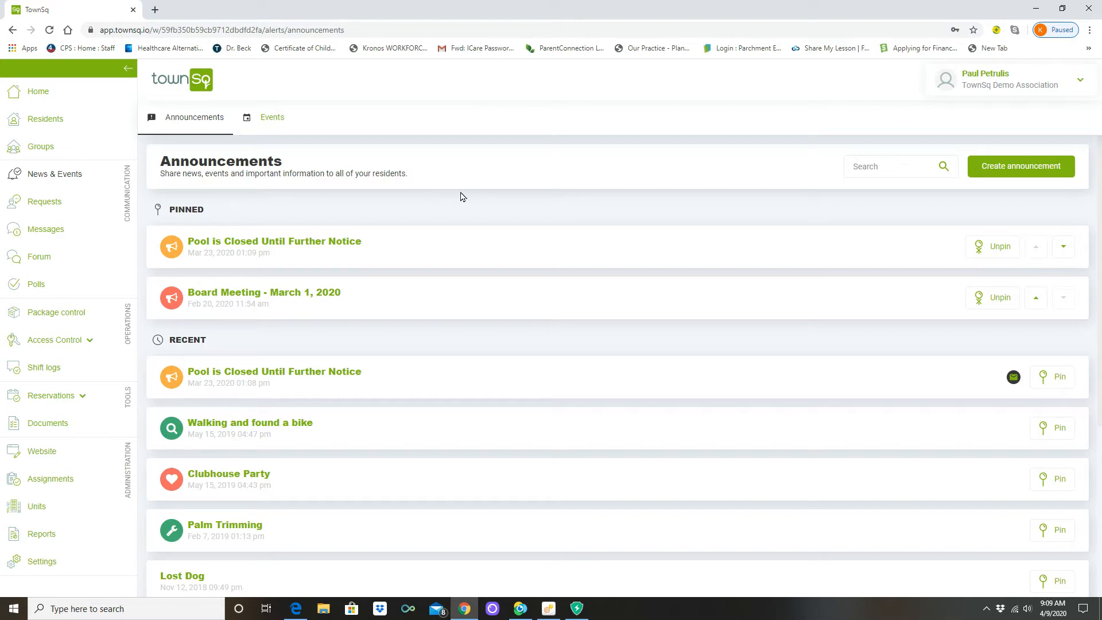
pyautogui.scroll(-4, 441, 369)
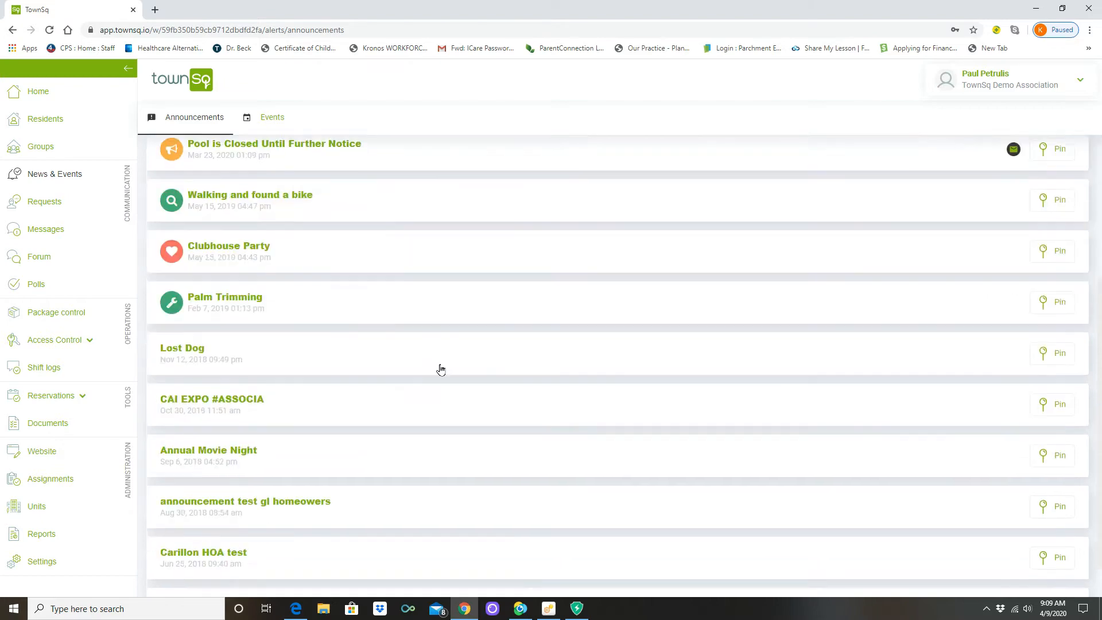
pyautogui.scroll(-2, 441, 369)
pyautogui.scroll(5, 441, 369)
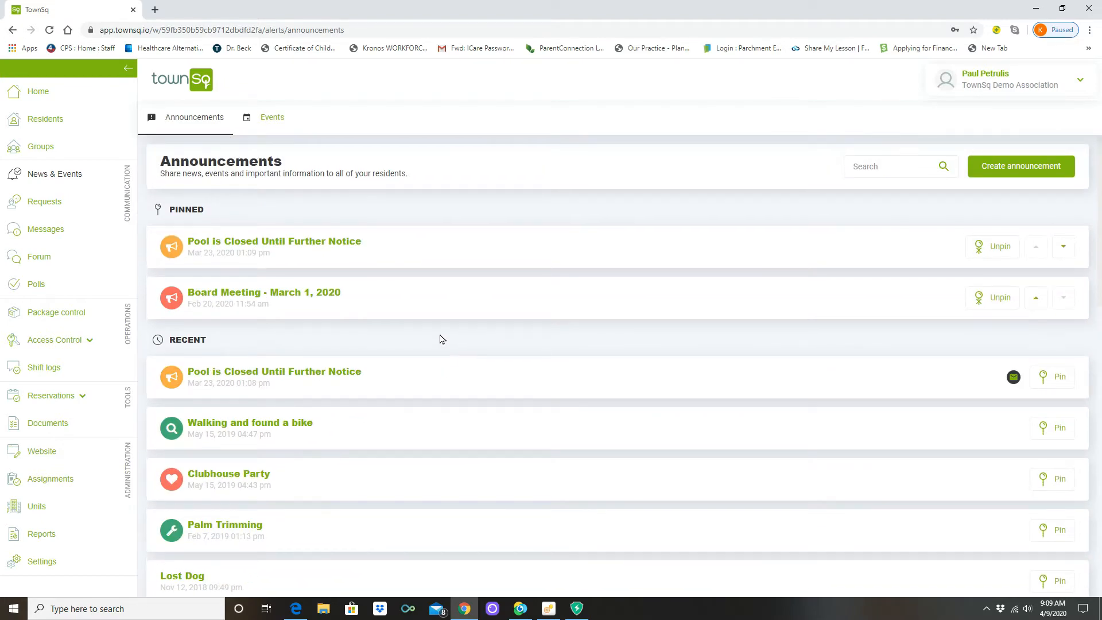
pyautogui.scroll(-9, 440, 339)
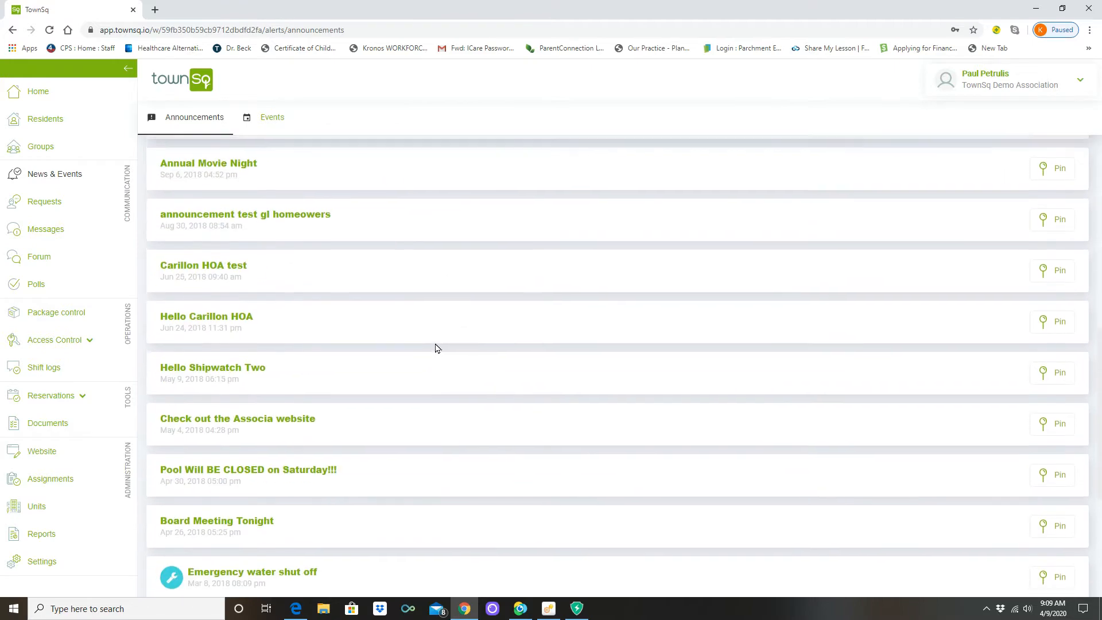
pyautogui.scroll(10, 434, 347)
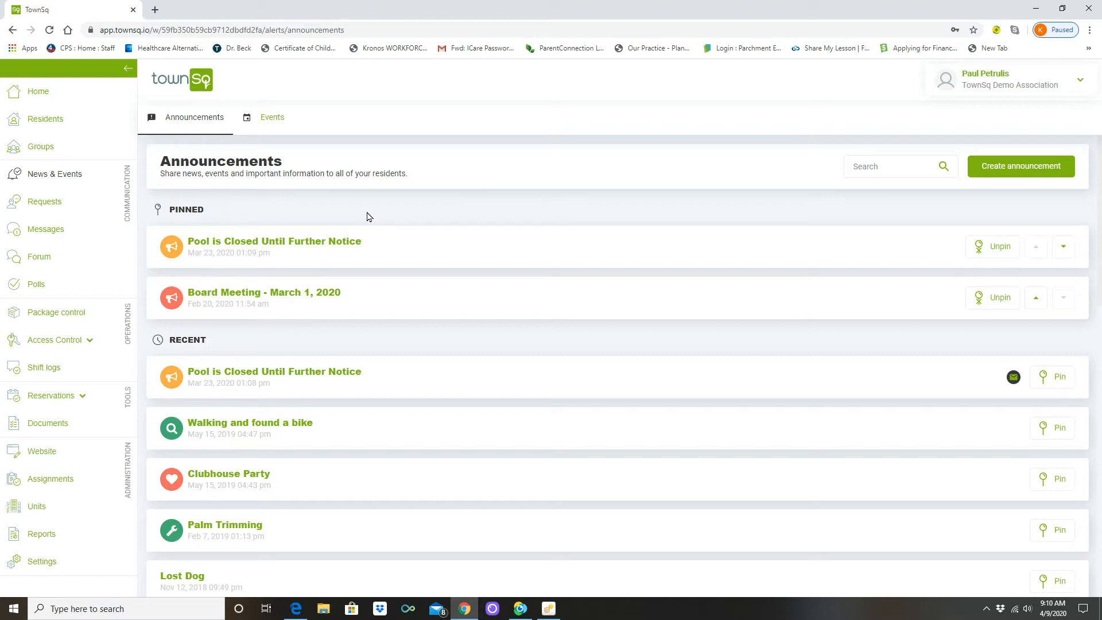
# Start a new announcement titled "Happy Valley HOA Board Minutes - April 2020".
pyautogui.click(1015, 168)
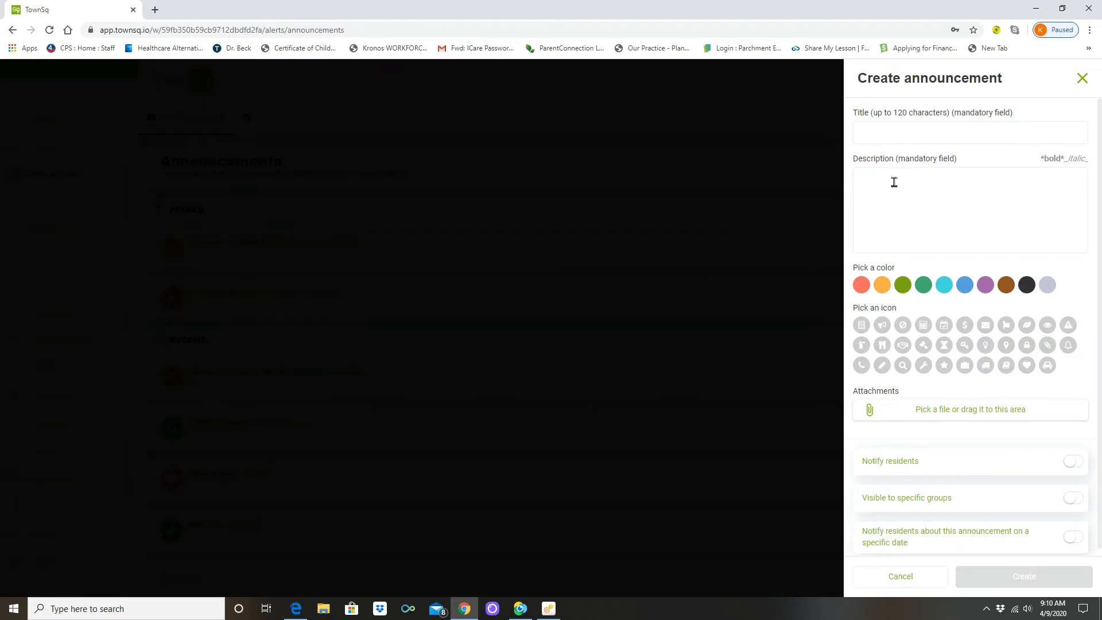
pyautogui.click(946, 134)
pyautogui.write('Happy Valley HOA Board Minutes - ')
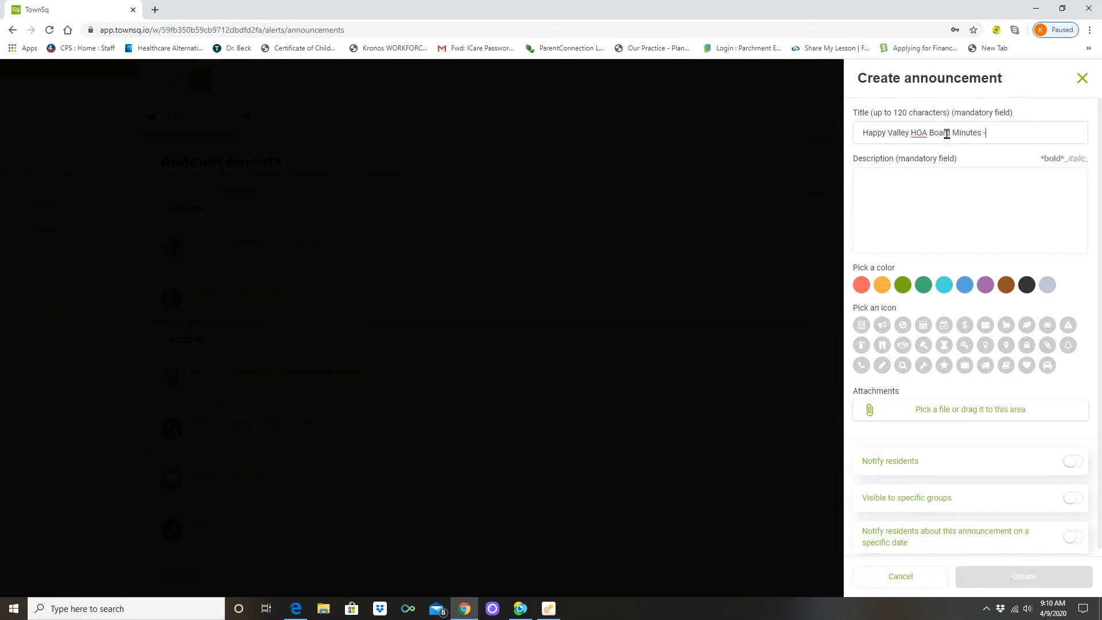
pyautogui.write('April 2020')
# Enter the description "Board Minutes from Happy Valley HOA Board Meeting held at clubhouse on 4.10.2020".
pyautogui.click(939, 181)
pyautogui.write('Board')
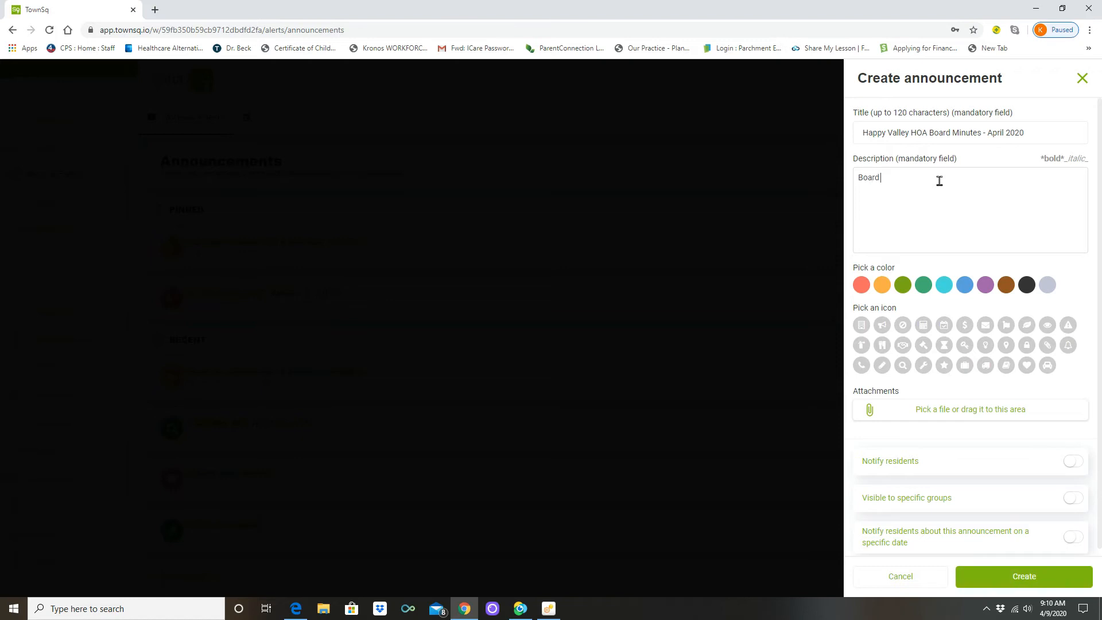
pyautogui.write(' Minutes frmo')
pyautogui.press('BackSpace')
pyautogui.press('BackSpace')
pyautogui.press('BackSpace')
pyautogui.write('rom Hap')
pyautogui.write('py H app')
pyautogui.press('BackSpace')
pyautogui.press('BackSpace')
pyautogui.press('BackSpace')
pyautogui.write('Valley HOA Board Meeting hedl')
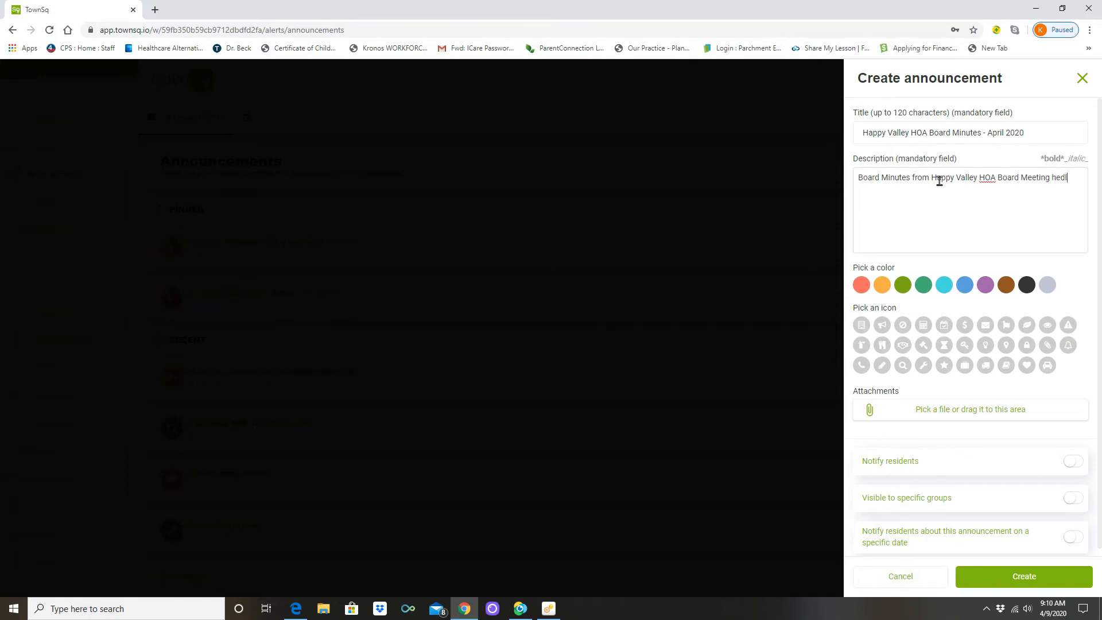
pyautogui.press('BackSpace')
pyautogui.write('ld at clubhouse on 4.10.2020')
# Give the announcement the red color and the megaphone icon.
pyautogui.click(861, 287)
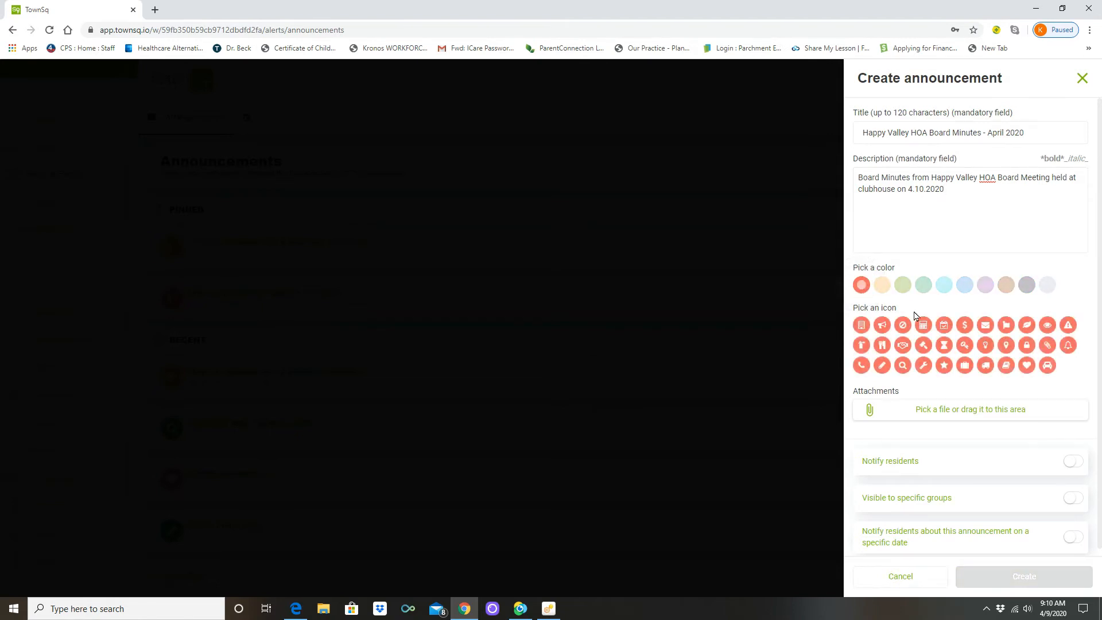
pyautogui.click(881, 326)
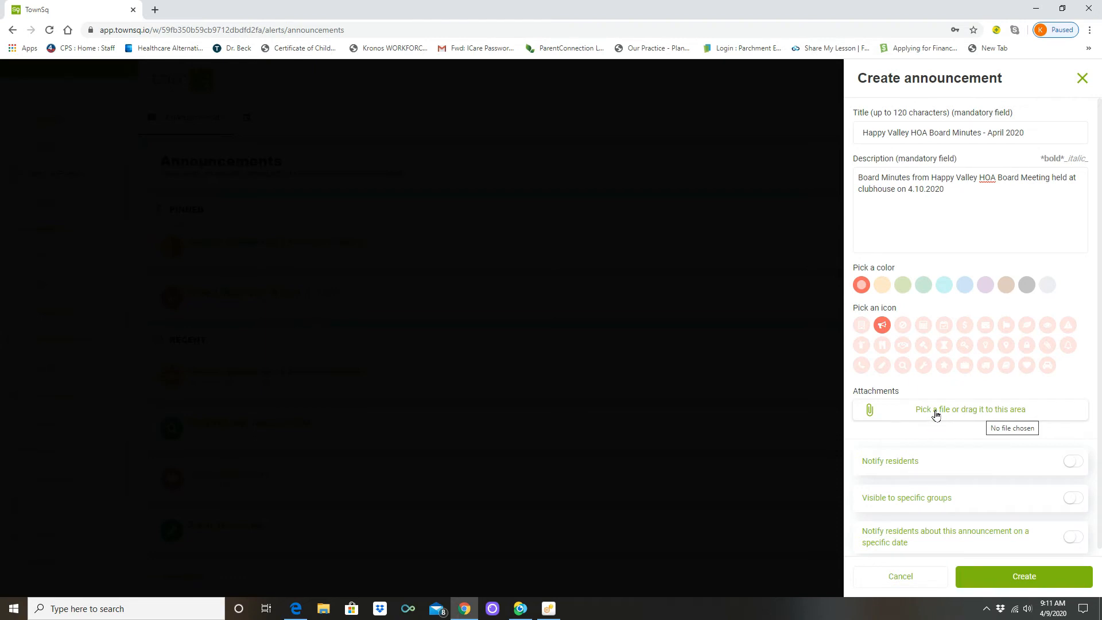
# Attach the PDF "SAMPLE BOD Minutes File for Presentation 4.2020" from the Associa Documents folder to the announcement.
pyautogui.click(935, 414)
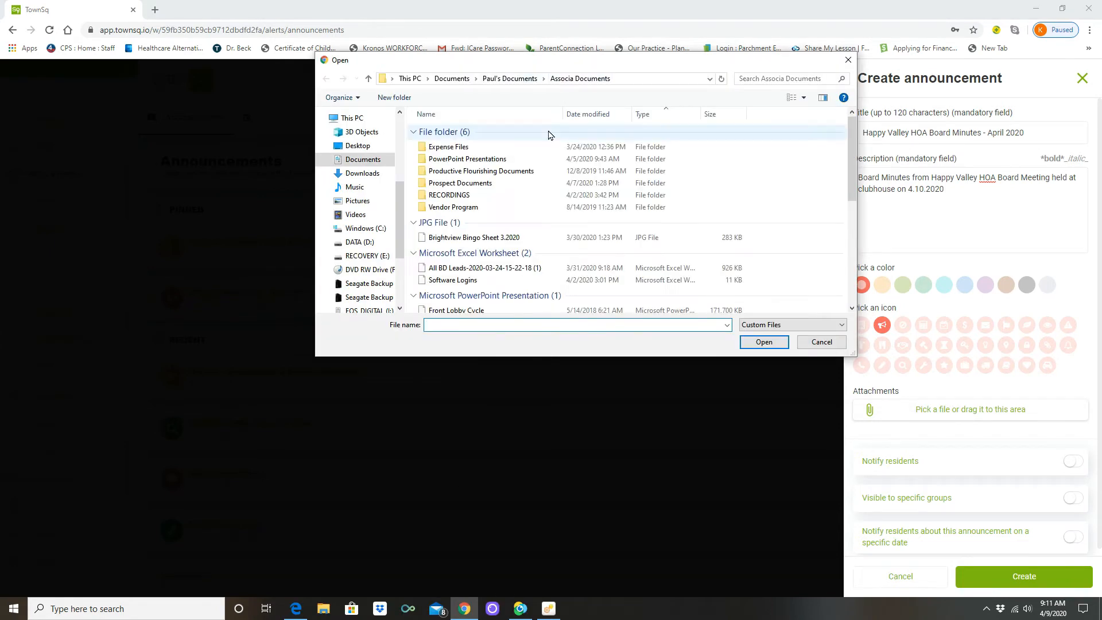
pyautogui.scroll(-5, 511, 228)
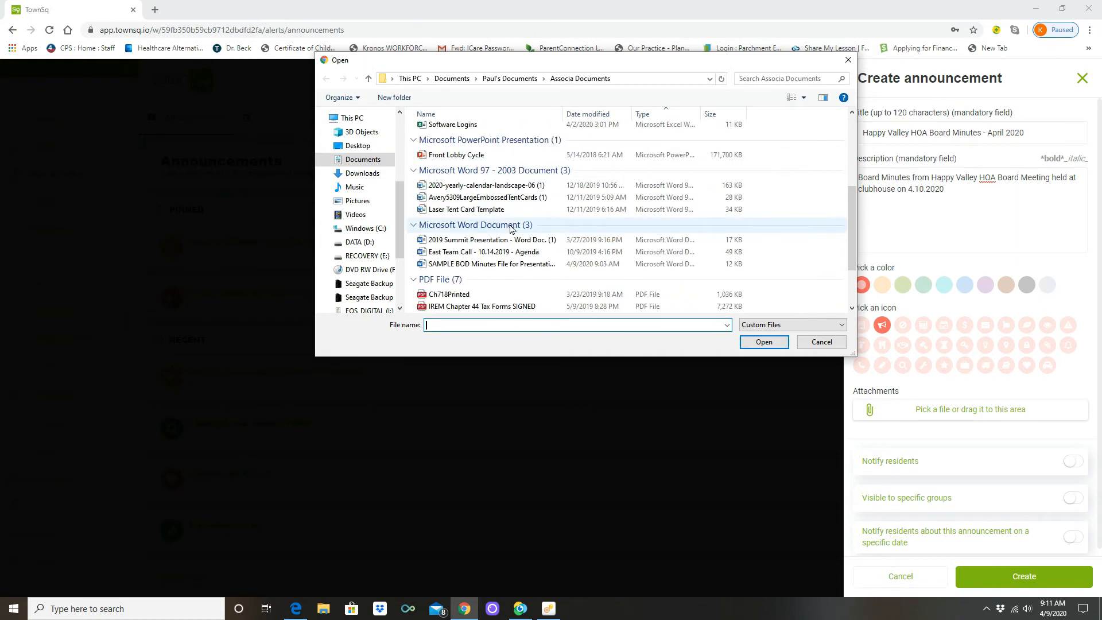
pyautogui.scroll(-1, 510, 228)
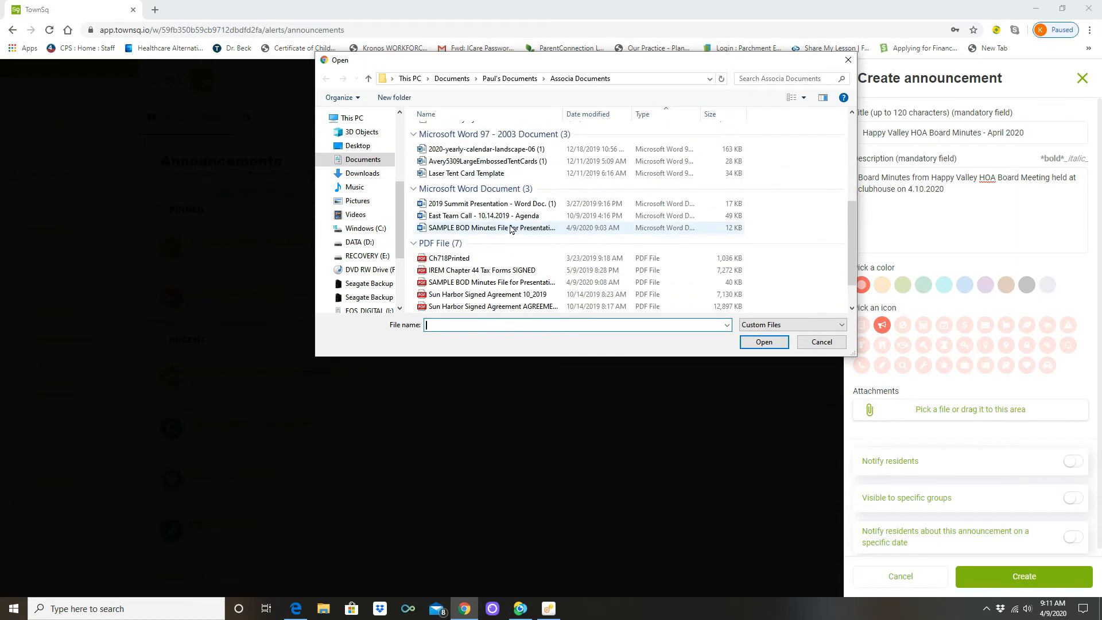
pyautogui.click(492, 287)
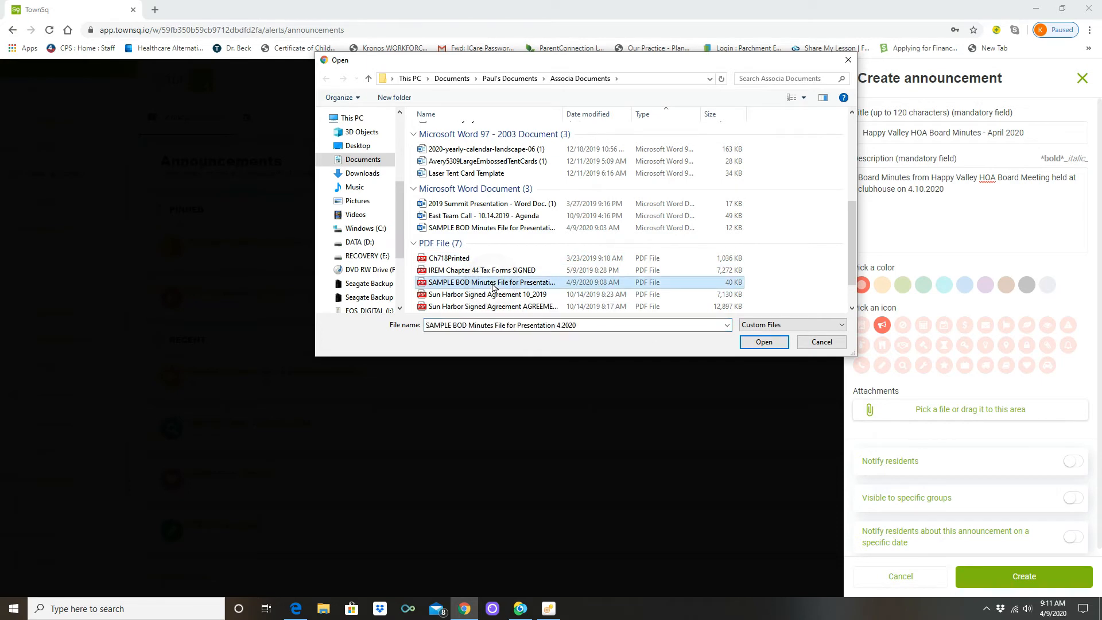
pyautogui.click(762, 343)
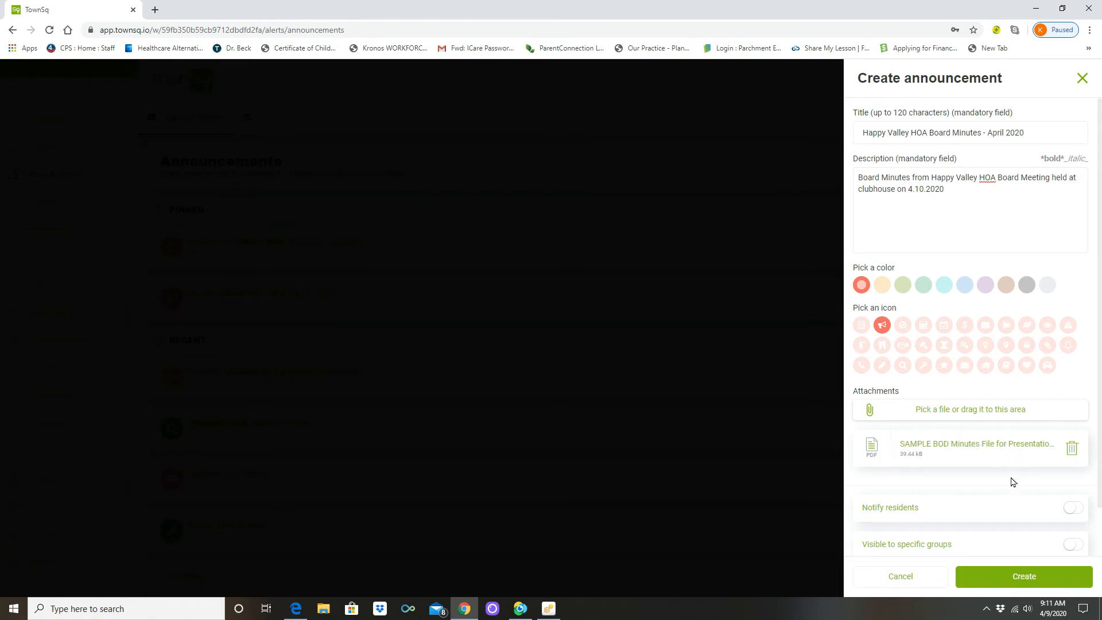
# Try the option to notify residents about the announcement and switch it back off.
pyautogui.scroll(-1, 1013, 482)
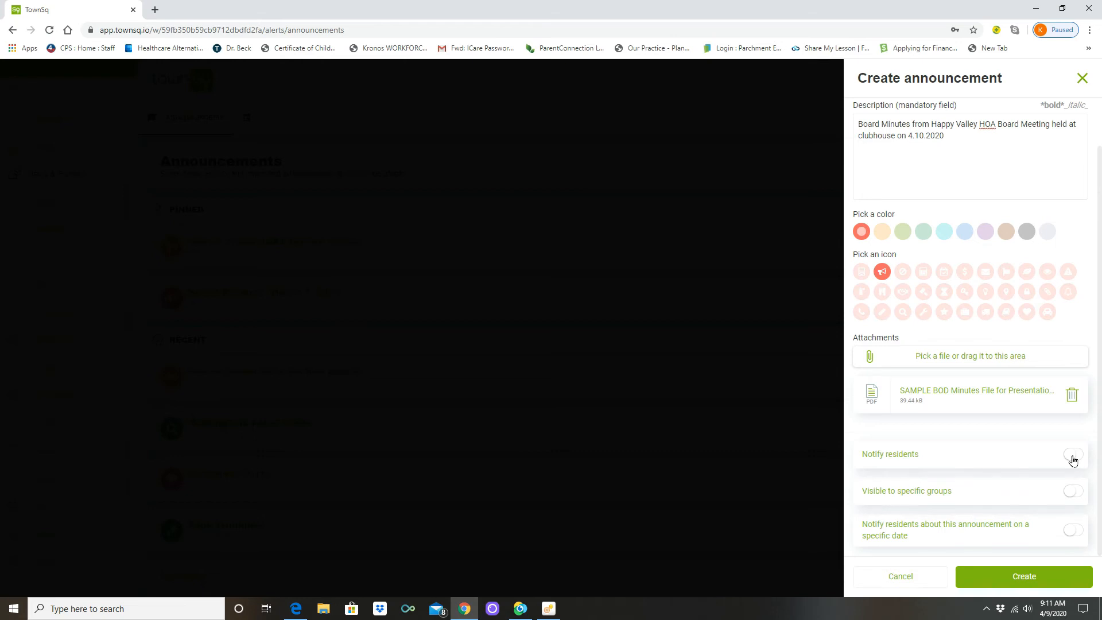
pyautogui.click(1073, 456)
pyautogui.click(1073, 459)
# Try scheduling the resident notification for 04/22/2020 and switch the specific-date option back off.
pyautogui.click(1071, 532)
pyautogui.scroll(-1, 1025, 523)
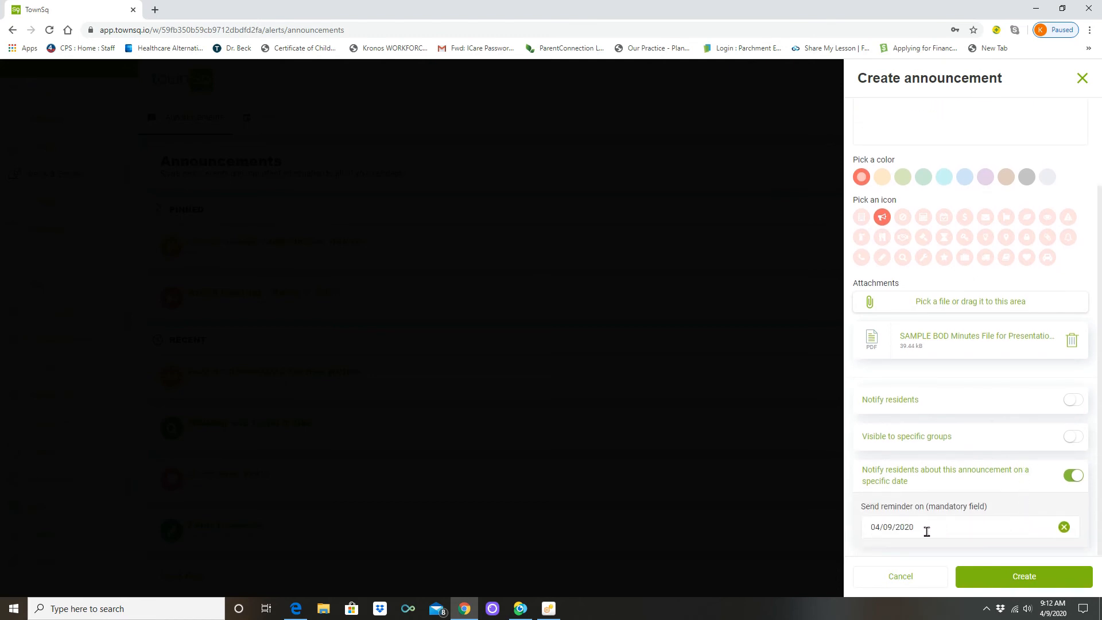
pyautogui.click(922, 529)
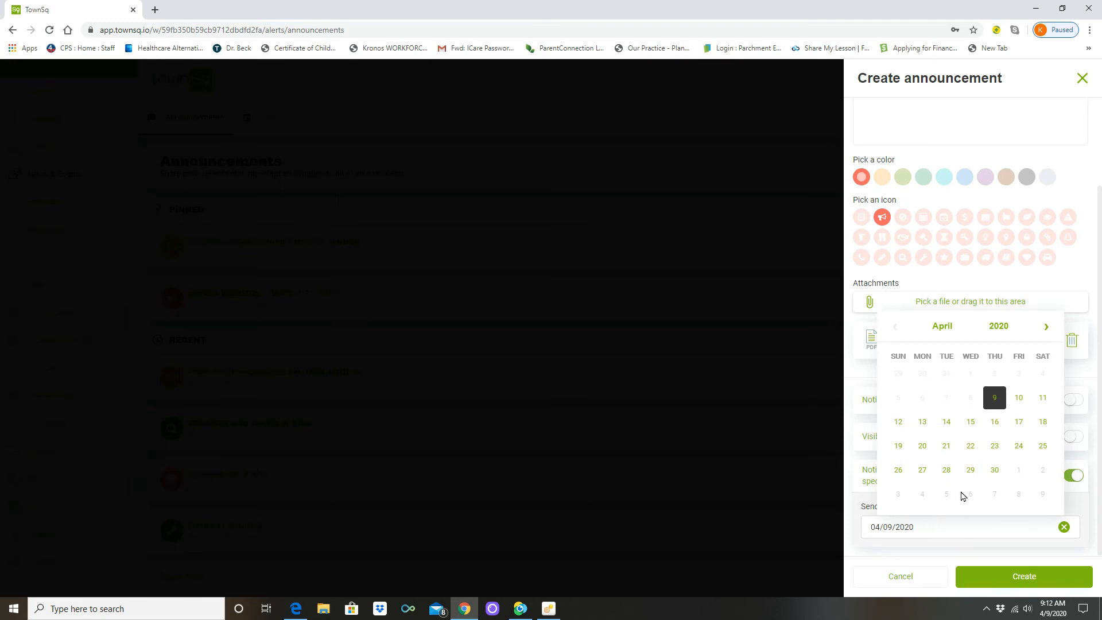
pyautogui.click(974, 448)
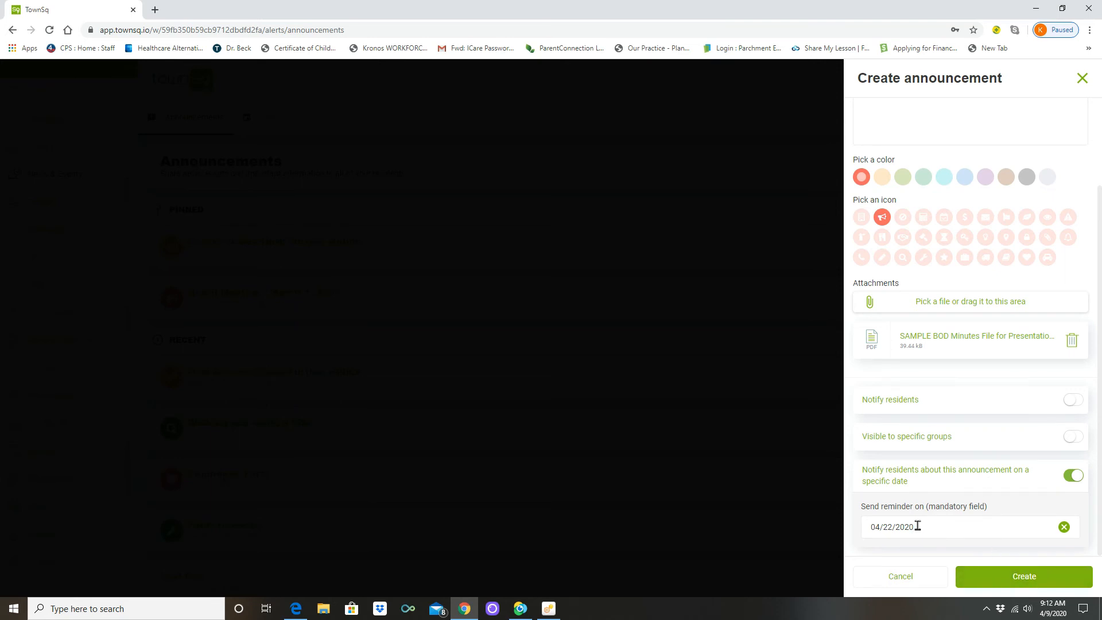
pyautogui.click(1073, 476)
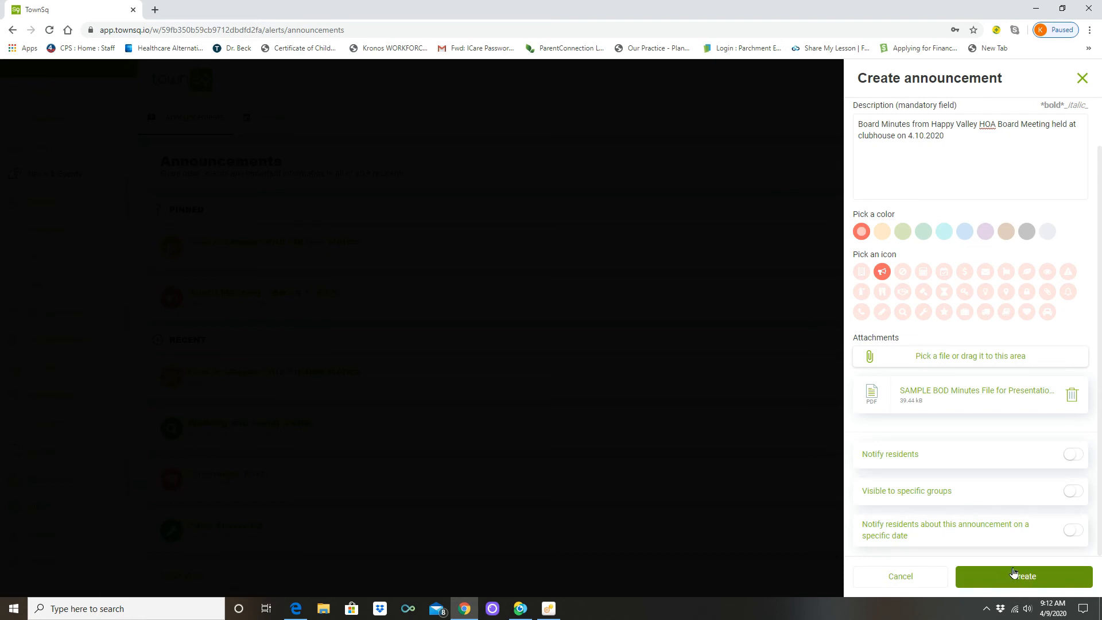
# Publish the completed board minutes announcement.
pyautogui.scroll(1, 989, 455)
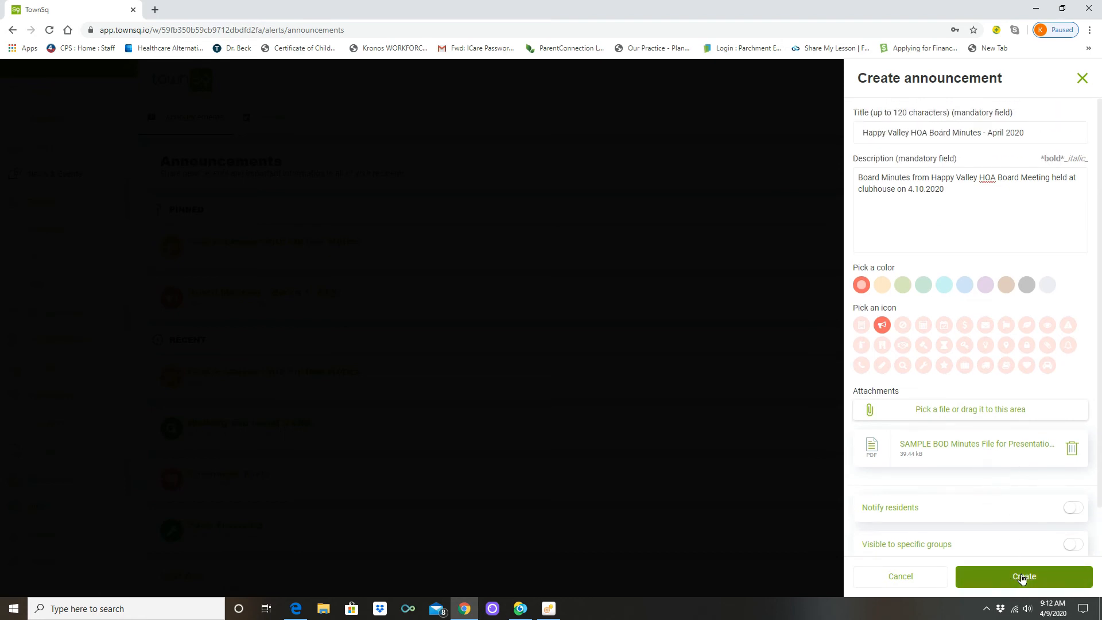
pyautogui.click(1022, 578)
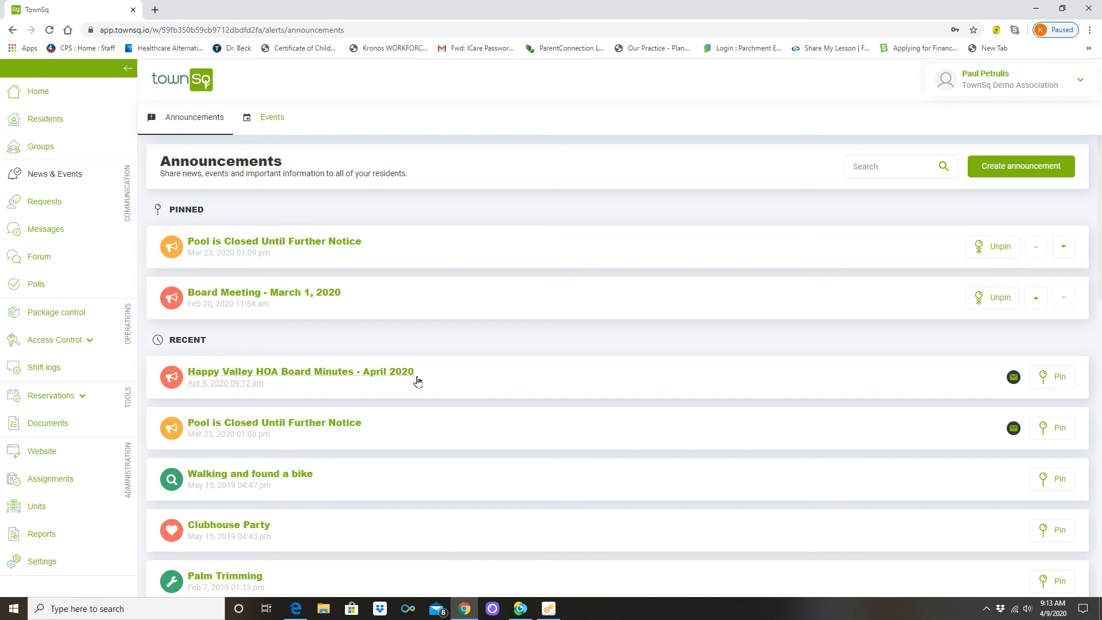
# View the published board minutes announcement and its attached PDF, and close both.
pyautogui.click(343, 376)
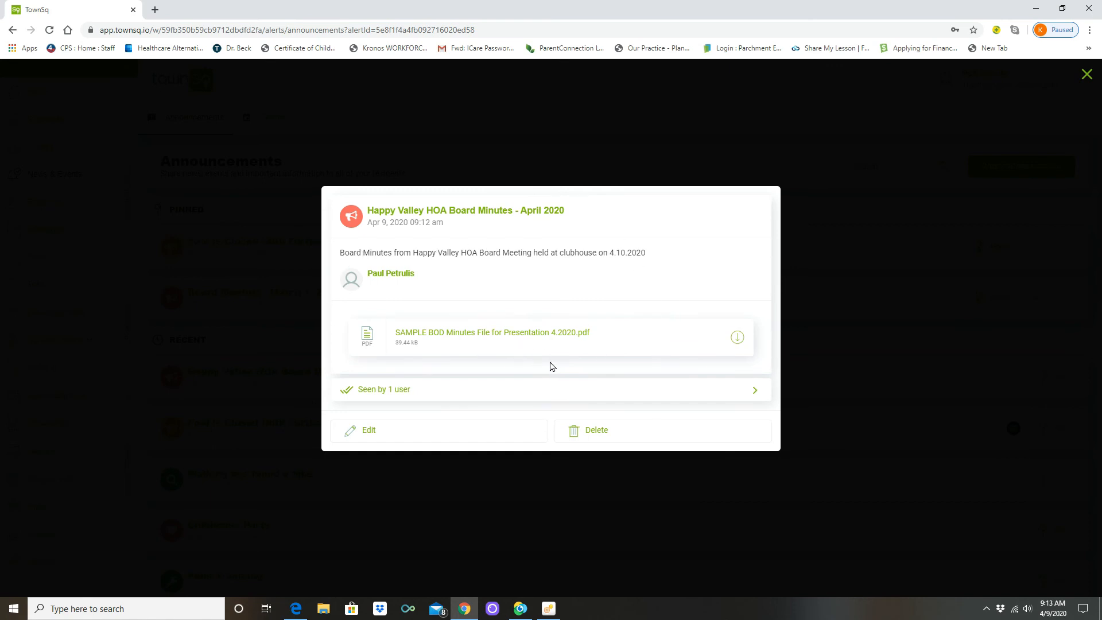
pyautogui.click(482, 333)
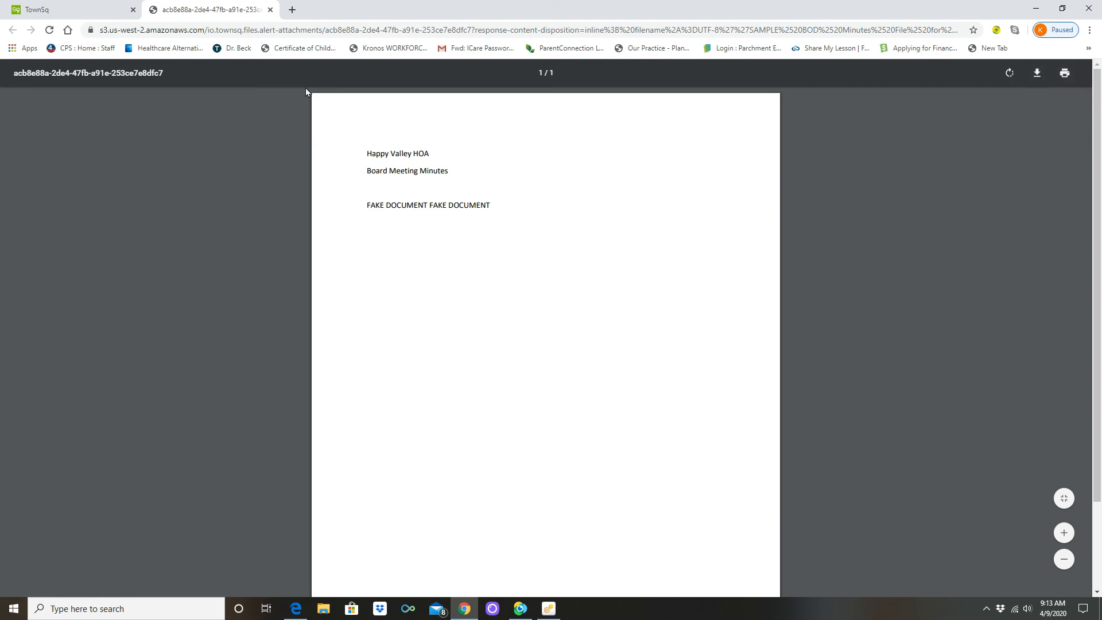
pyautogui.click(271, 10)
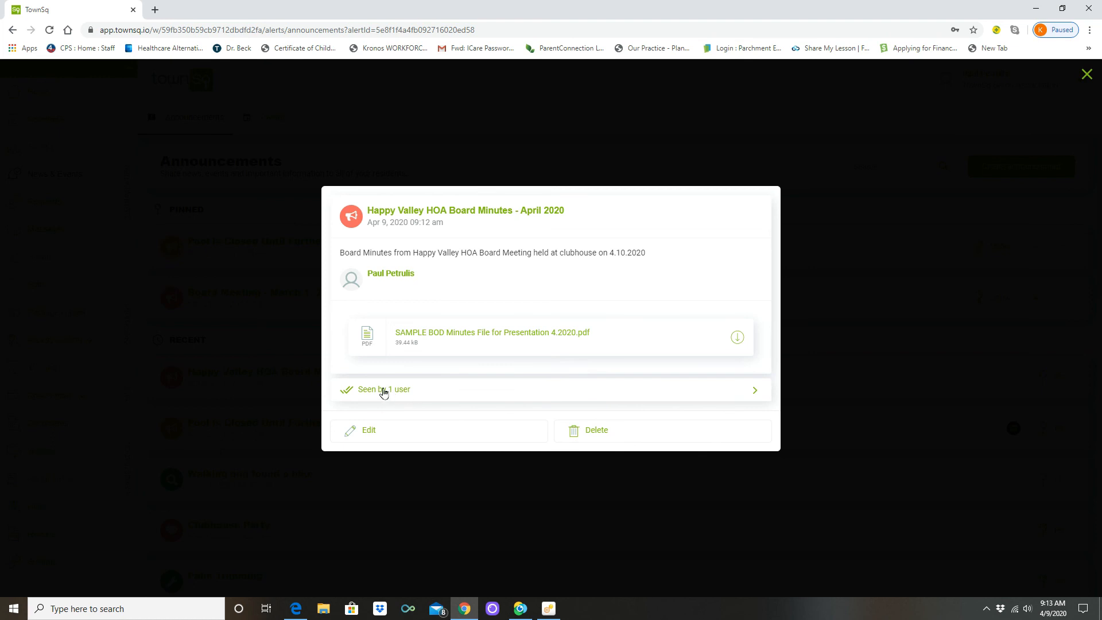
pyautogui.click(1088, 76)
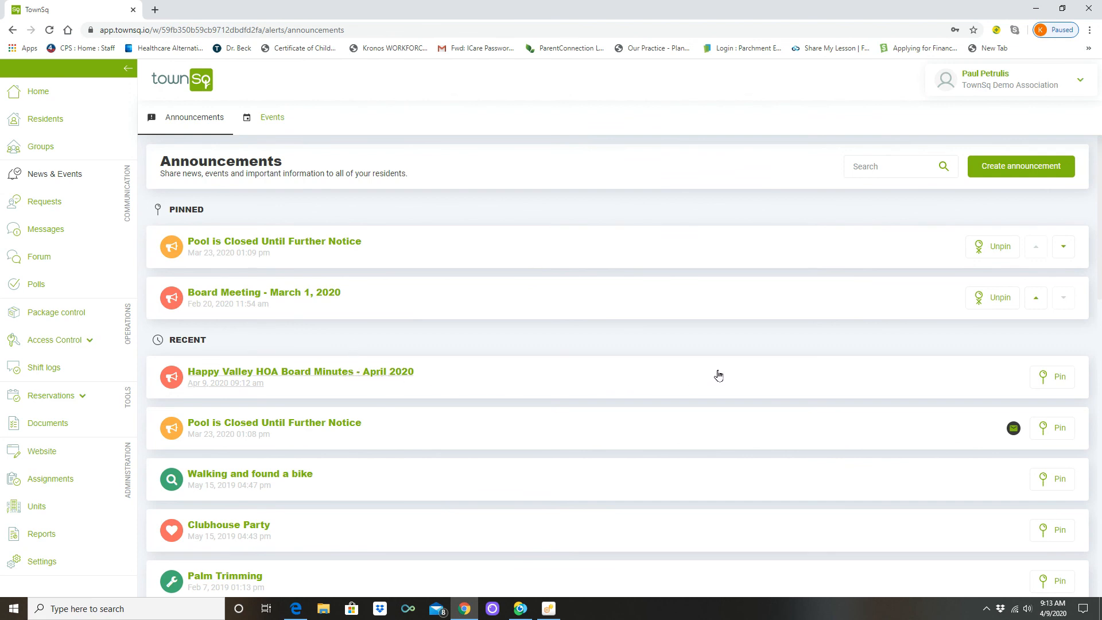
# Pin the "Happy Valley HOA Board Minutes - April 2020" announcement.
pyautogui.click(1040, 378)
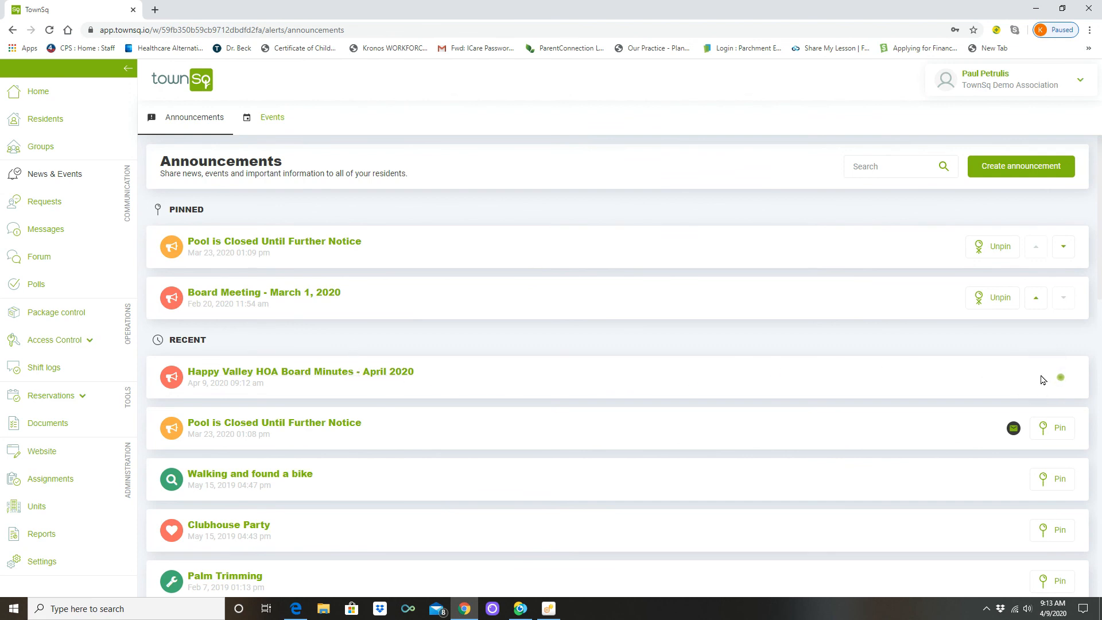